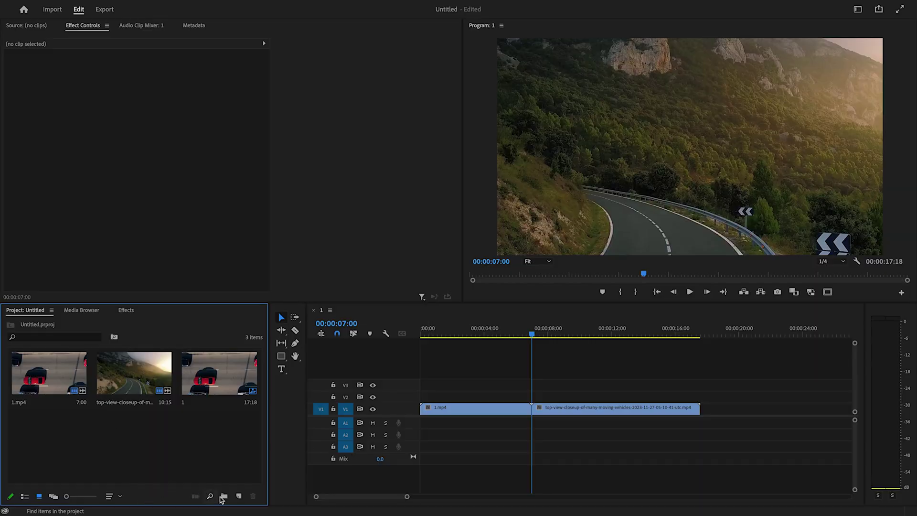
Create a 1920×1080, 29.97 fps adjustment layer and drag it toward the timeline
click(239, 496)
click(258, 431)
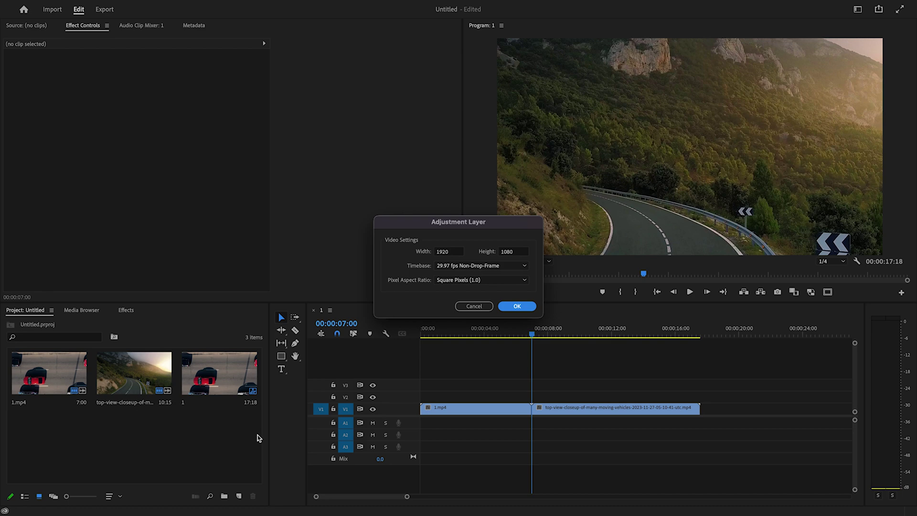
click(518, 306)
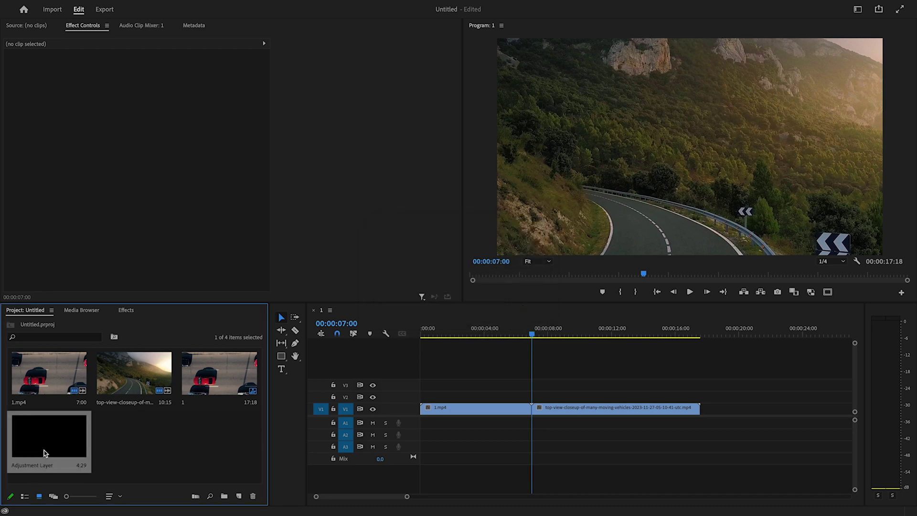
drag(44, 453, 495, 398)
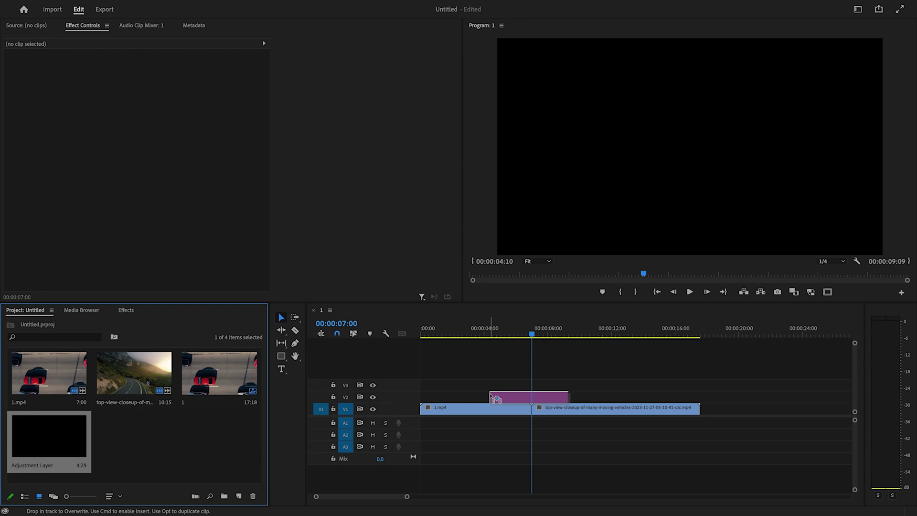
Drop the adjustment layer on V2 over the cut and zoom the timeline to frame it
drag(495, 398, 498, 396)
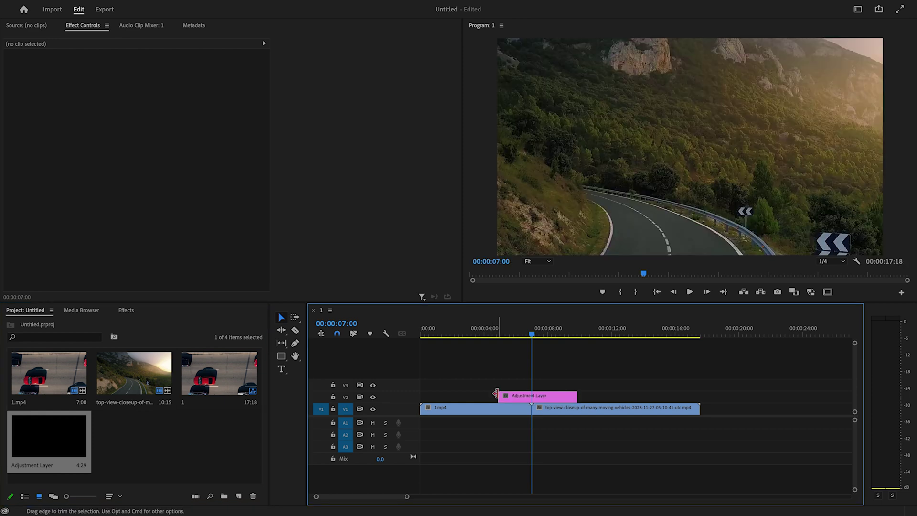
key(=)
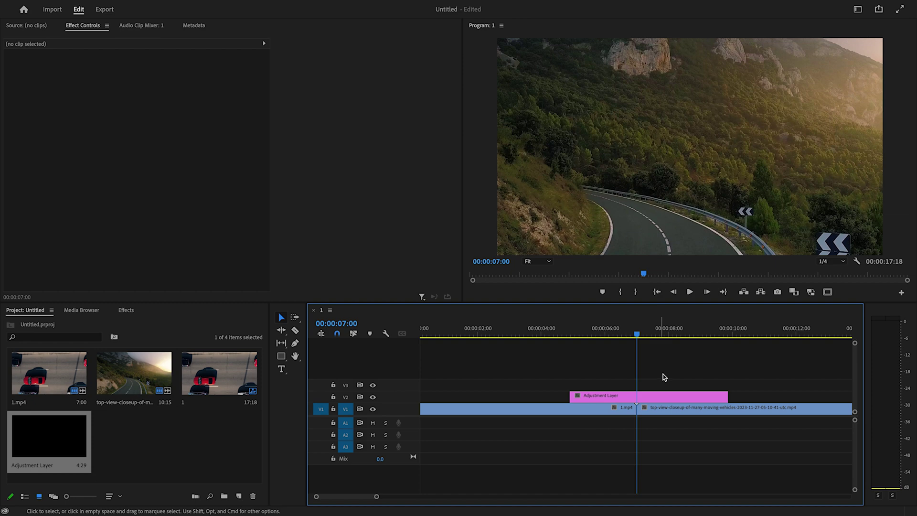
key(=)
key(ctrl+shift+z)
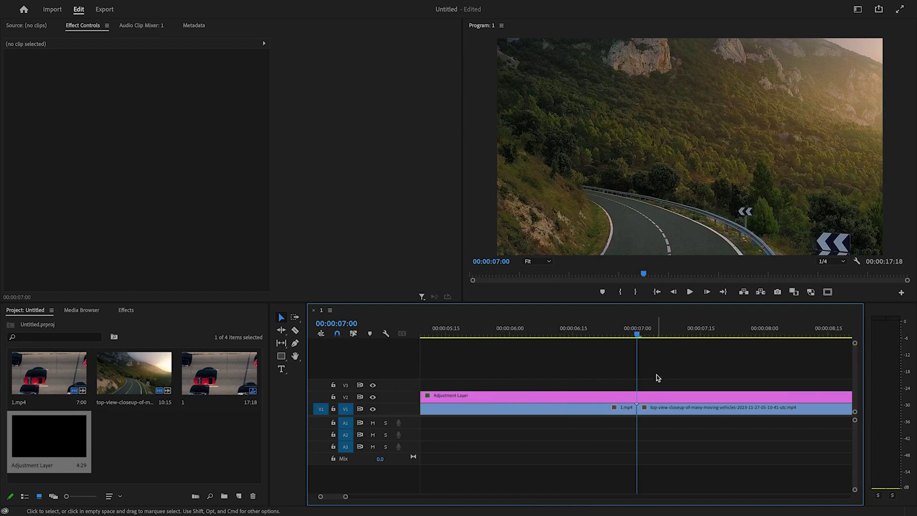
key(ctrl+z)
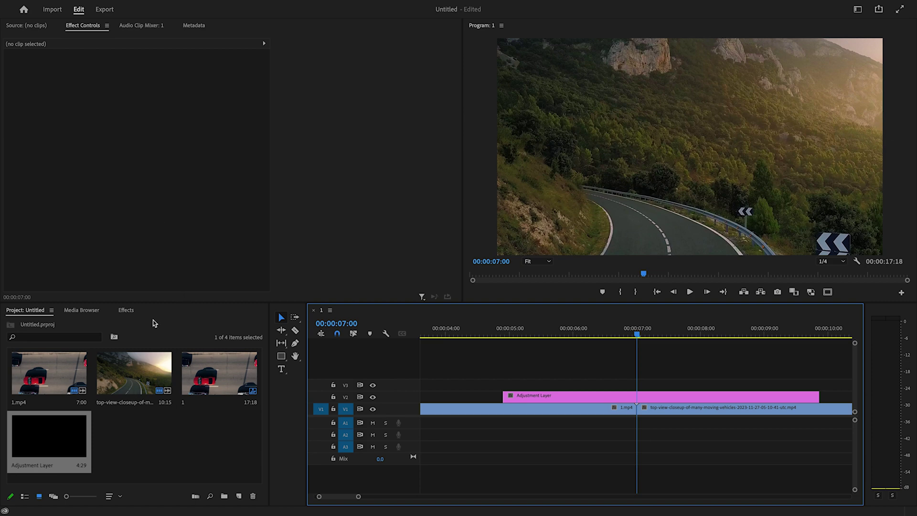
Search Effects for 'trans' and apply Distort > Transform to the adjustment layer clip
click(122, 313)
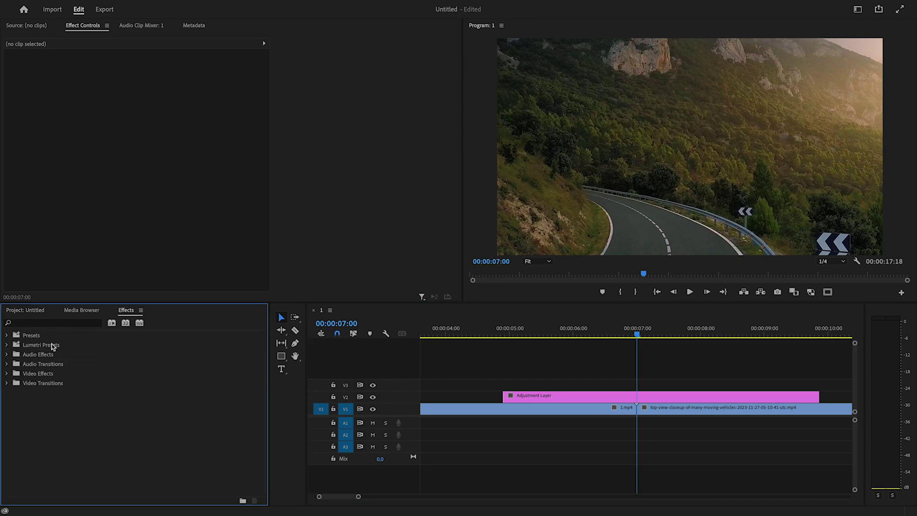
click(59, 324)
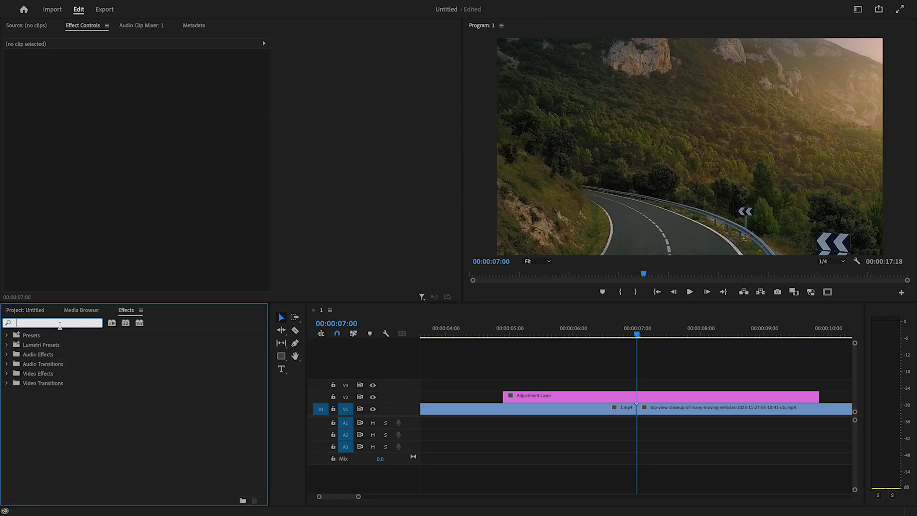
text(tra)
text(ns)
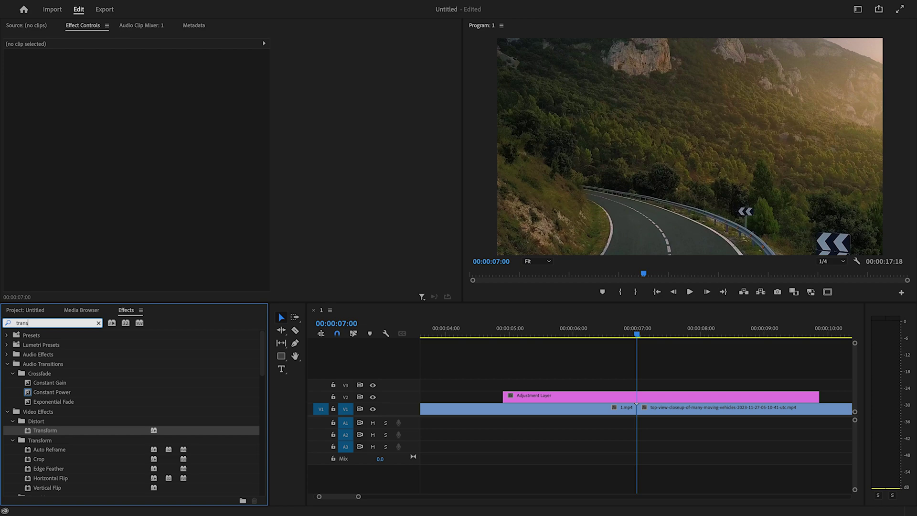
click(579, 401)
drag(50, 430, 525, 402)
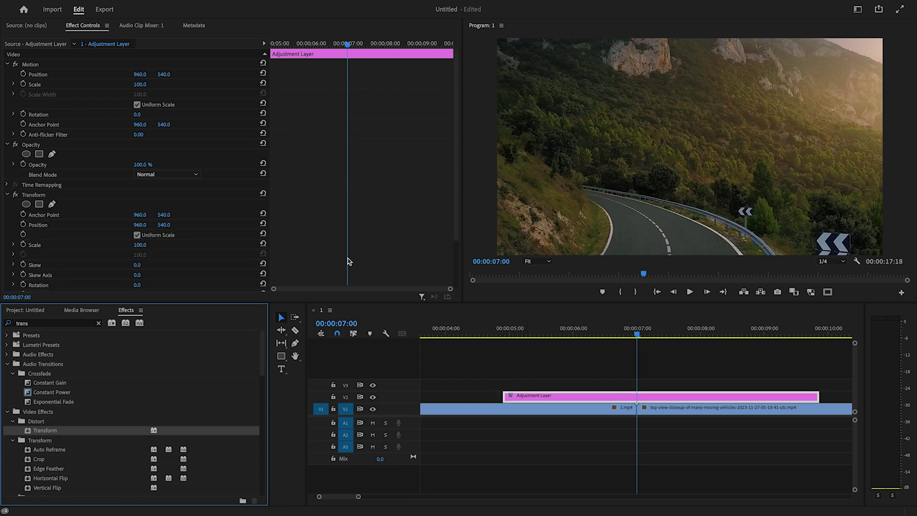
scroll(313, 217, down, 1)
scroll(314, 217, down, 1)
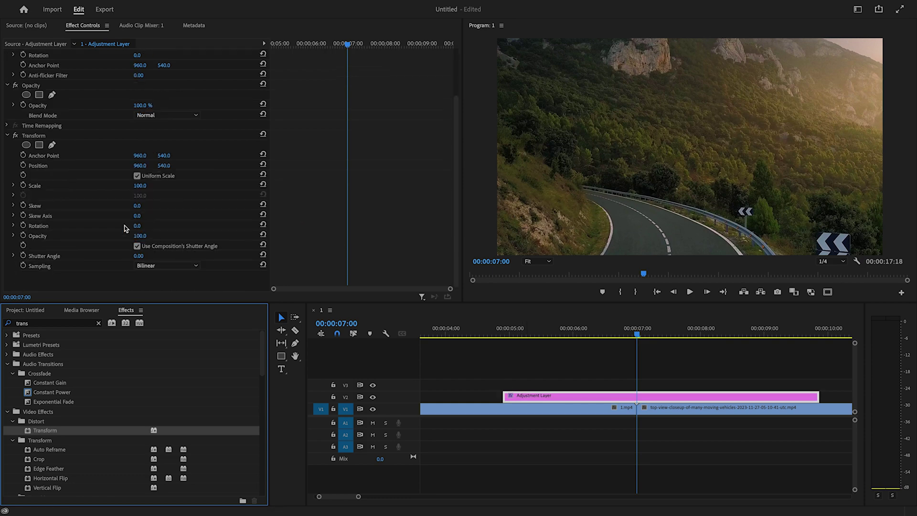
Turn off Use Composition's Shutter Angle and set the Transform Shutter Angle to 360
click(137, 247)
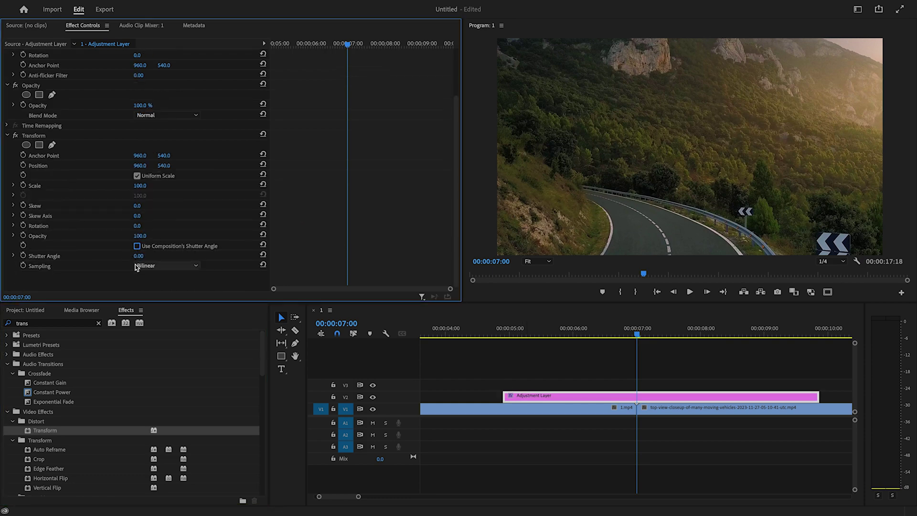
mouse_move(139, 257)
mouse_down()
mouse_move(154, 256)
mouse_move(134, 257)
mouse_up()
click(147, 254)
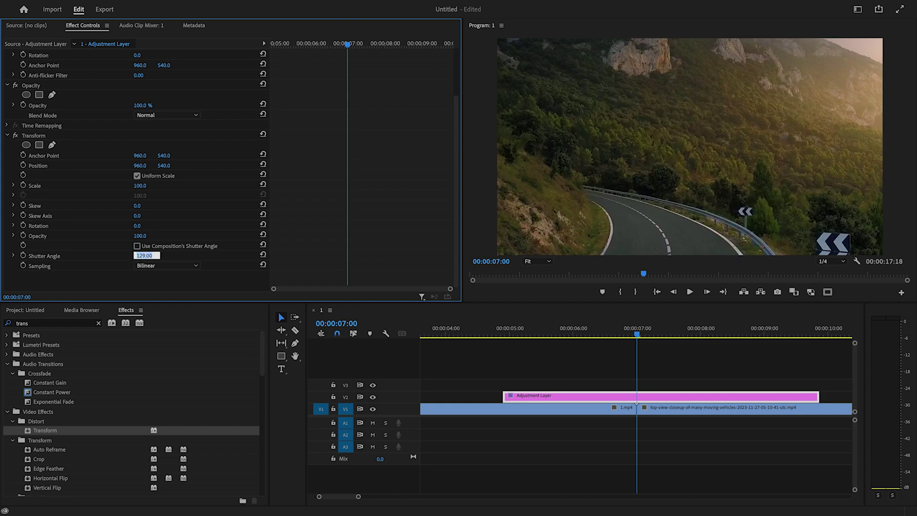
text(360)
click(226, 281)
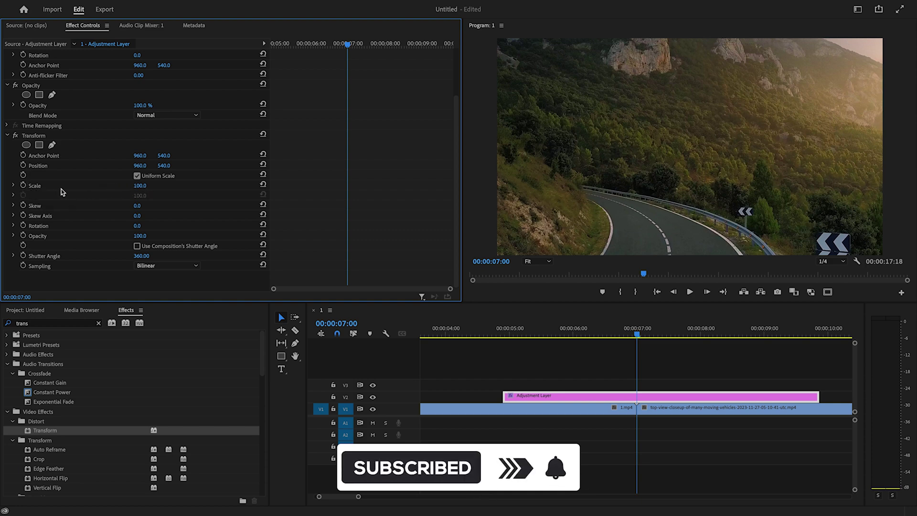
Enable keyframing on Transform Scale and set Scale to 300
click(23, 186)
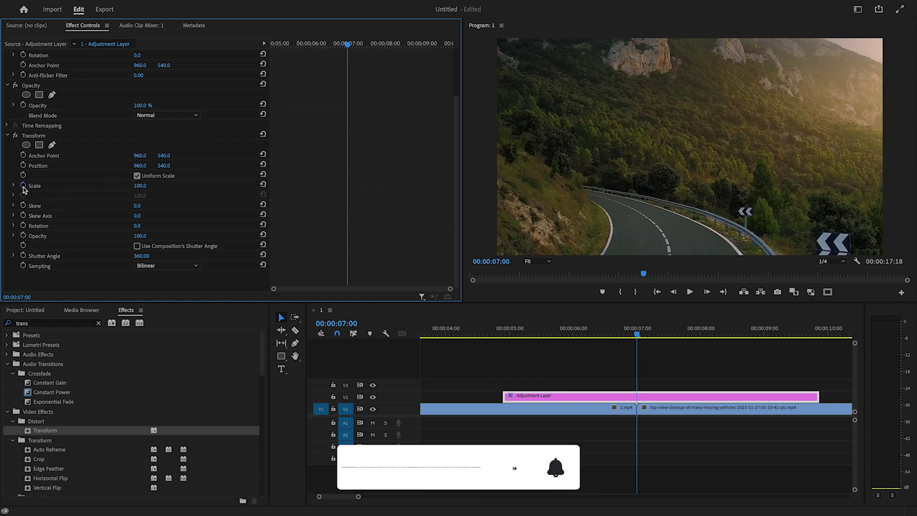
click(144, 185)
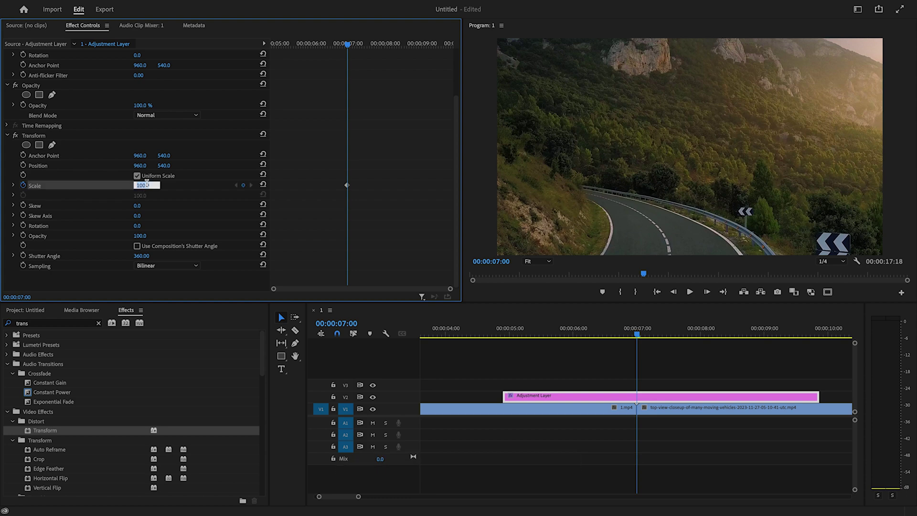
text(300)
key(Return)
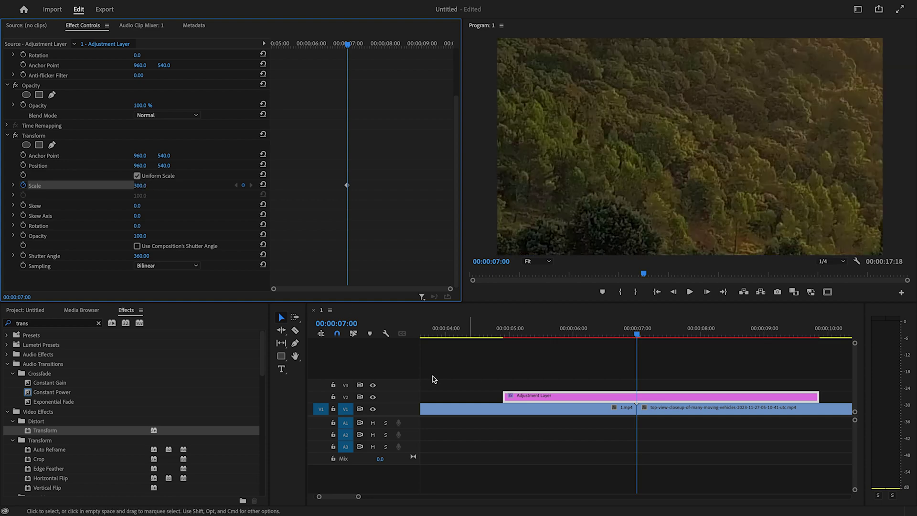
Add Scale keyframes at 100 near 00:00:05:29 and at 00:00:07:29
click(572, 336)
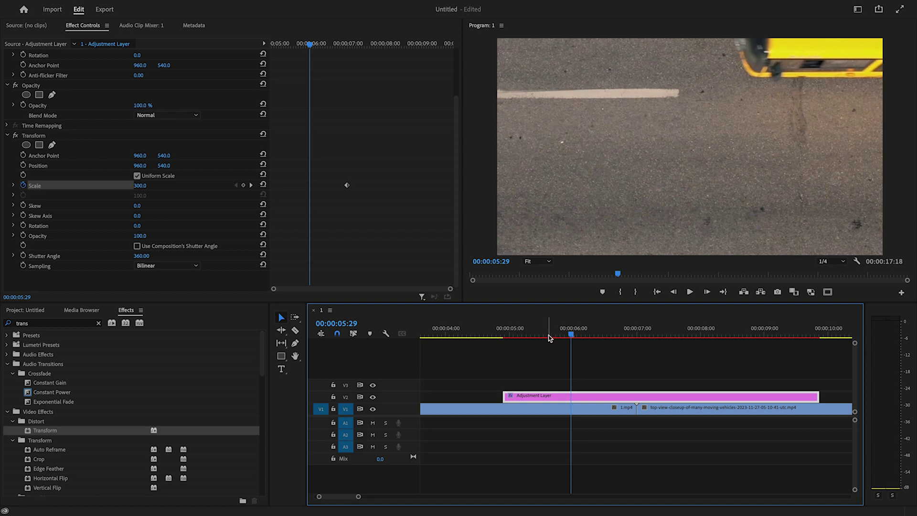
click(264, 185)
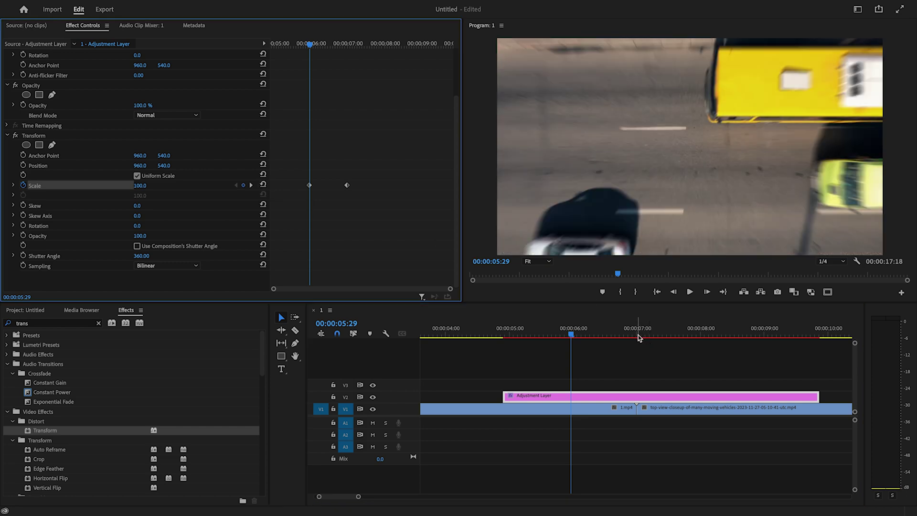
click(700, 338)
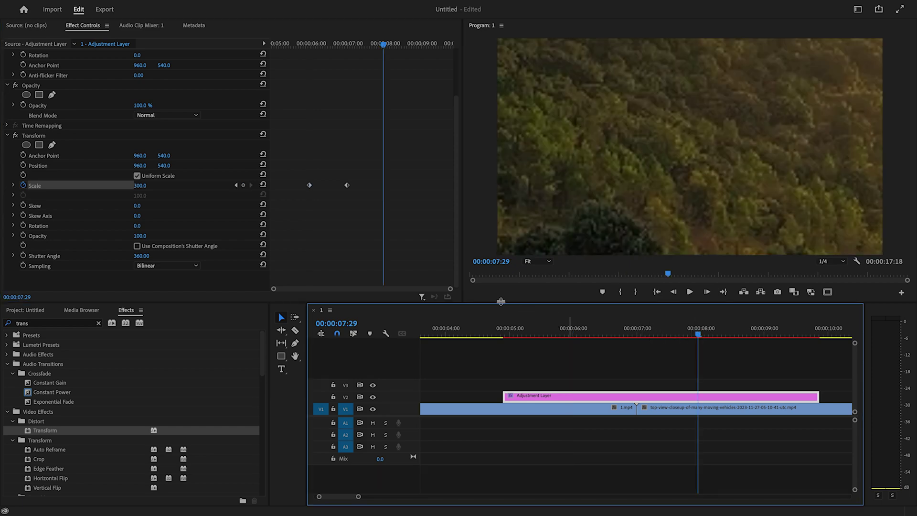
click(263, 187)
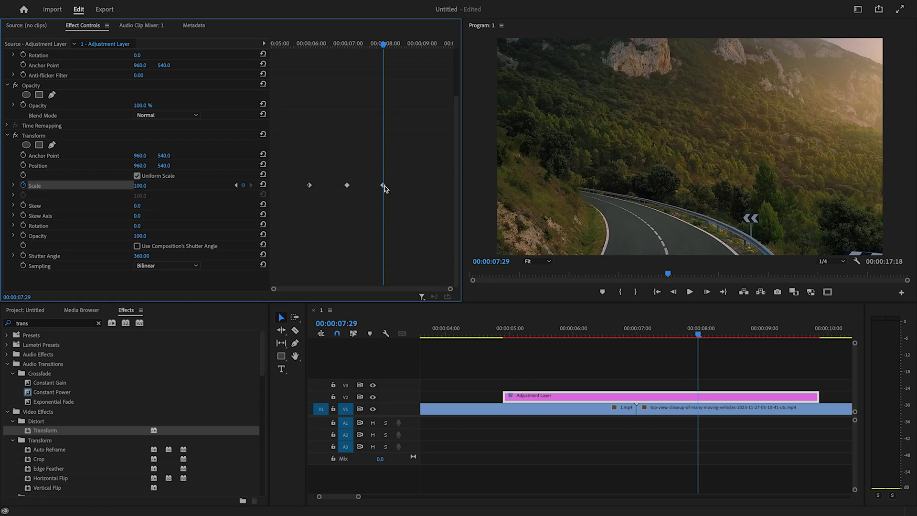
Apply Ease In to the last Scale keyframe and Ease Out to the first, then expand Scale's graphs
right_click(385, 186)
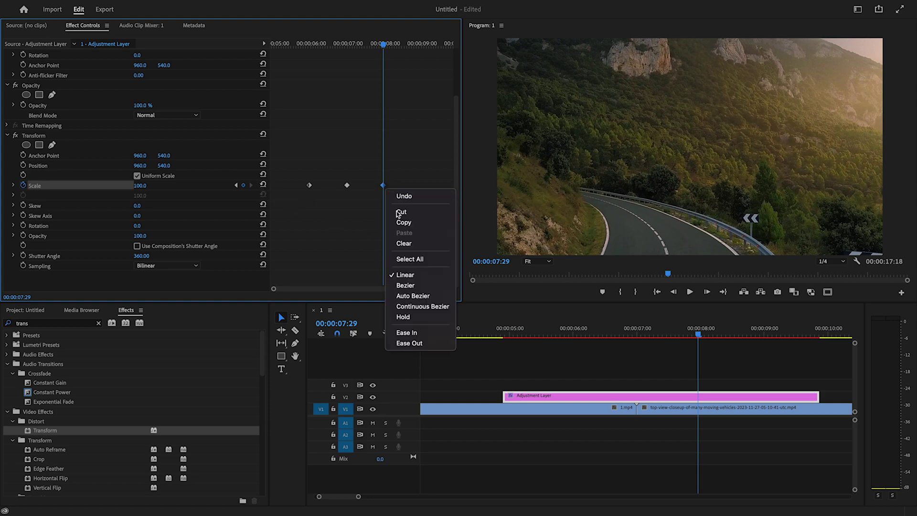
click(416, 333)
right_click(311, 186)
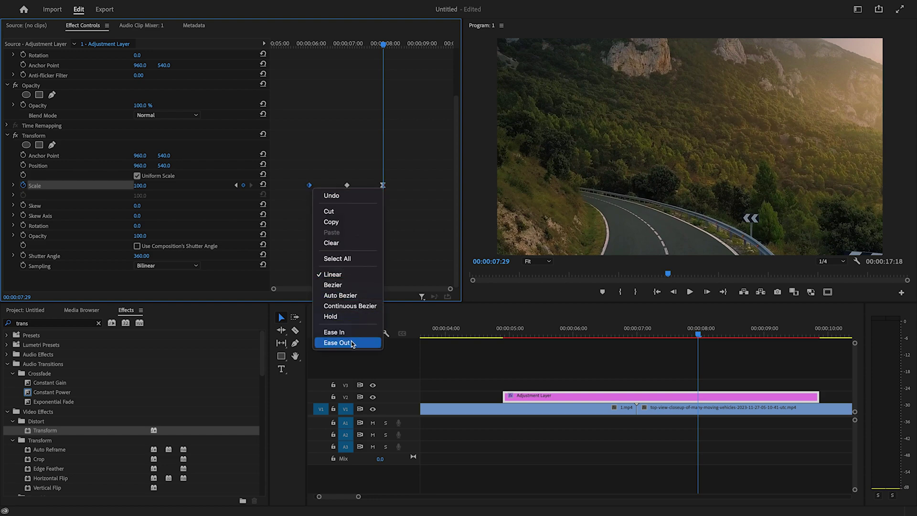
click(337, 343)
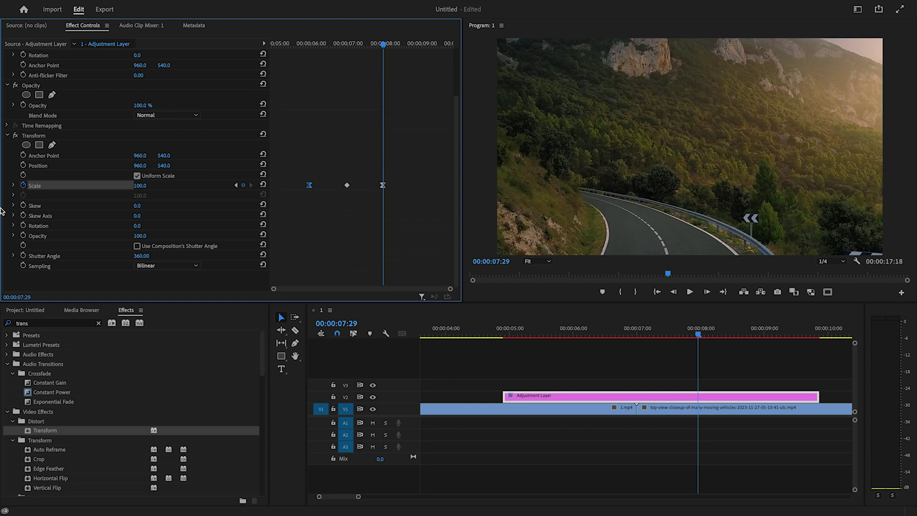
click(13, 187)
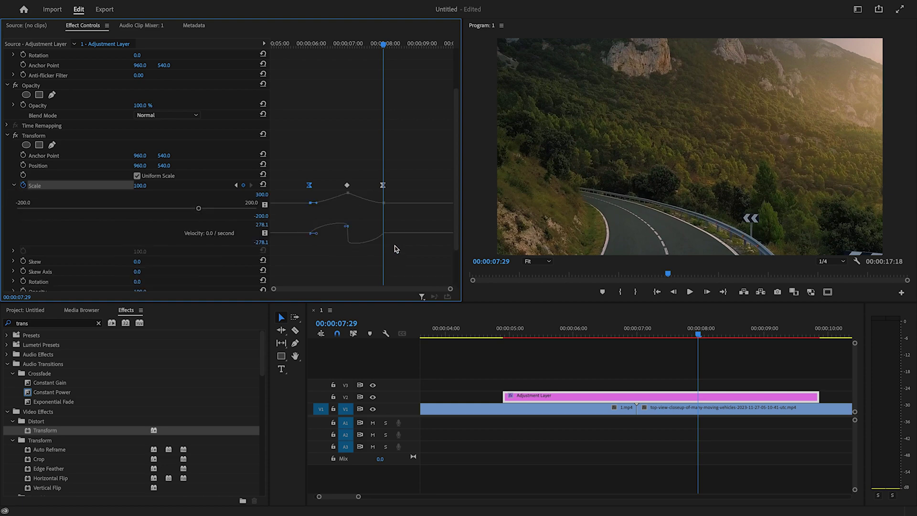
drag(399, 272, 400, 283)
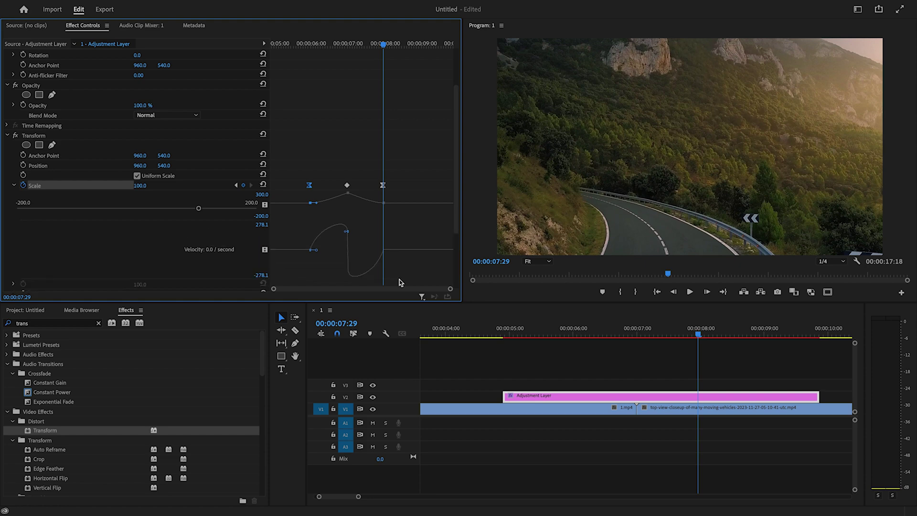
scroll(399, 271, down, 1)
scroll(399, 266, down, 1)
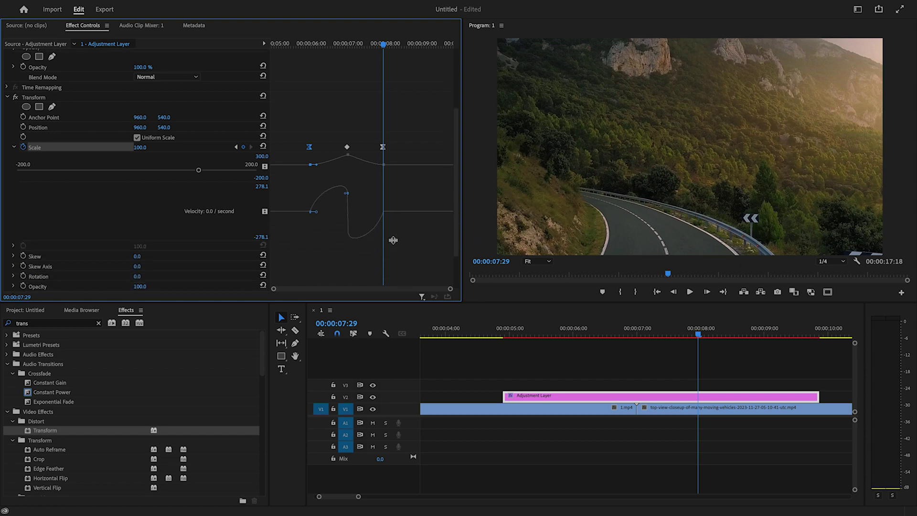
Enlarge the Scale speed graph and drag the outer keyframes' handles inward to sharpen the middle spike
drag(393, 241, 392, 260)
scroll(393, 260, down, 1)
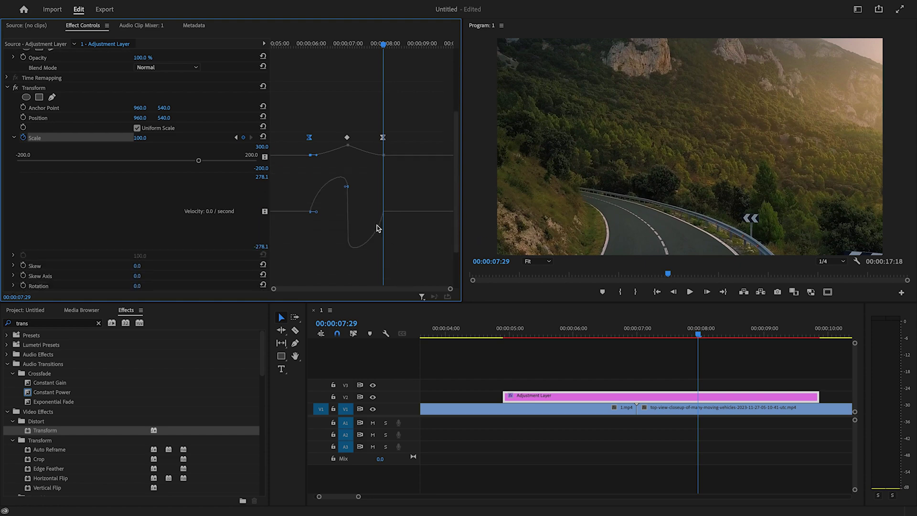
click(381, 212)
drag(378, 215, 356, 216)
scroll(380, 228, down, 1)
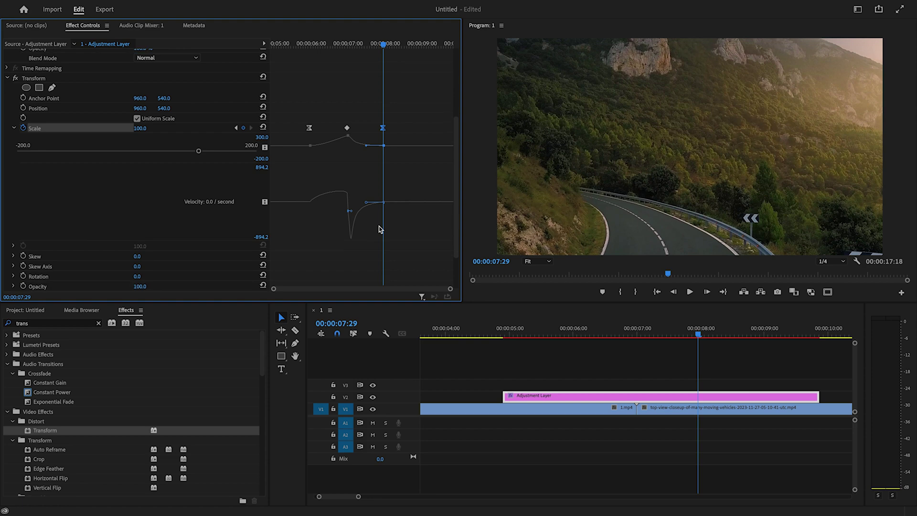
click(311, 202)
drag(319, 207, 341, 205)
drag(341, 205, 341, 207)
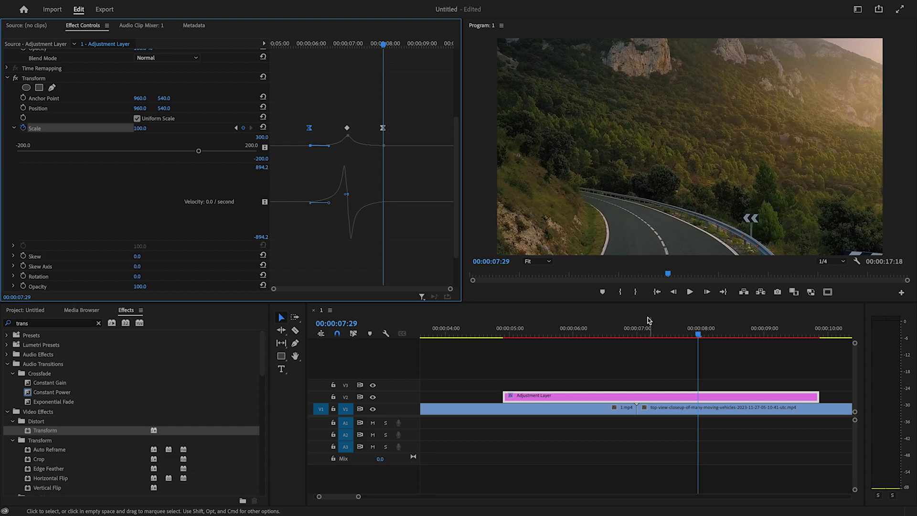
click(677, 329)
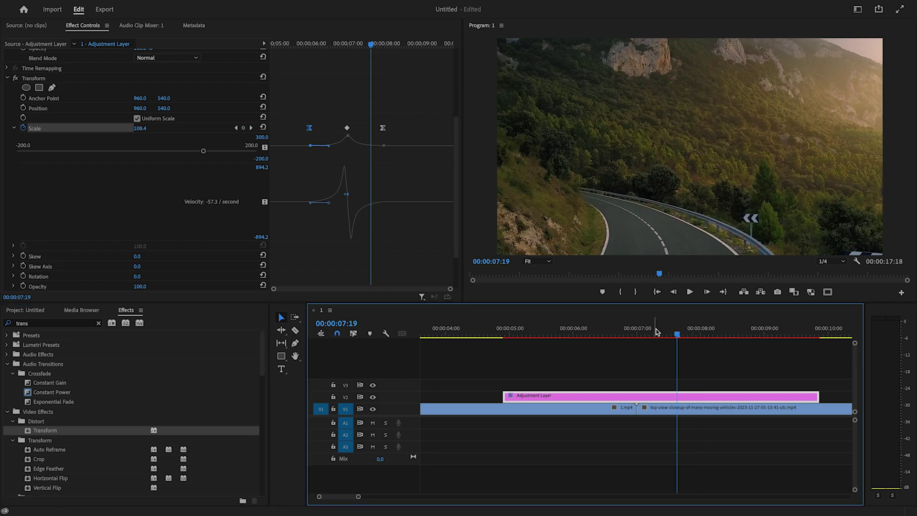
drag(657, 331, 557, 369)
key(minus)
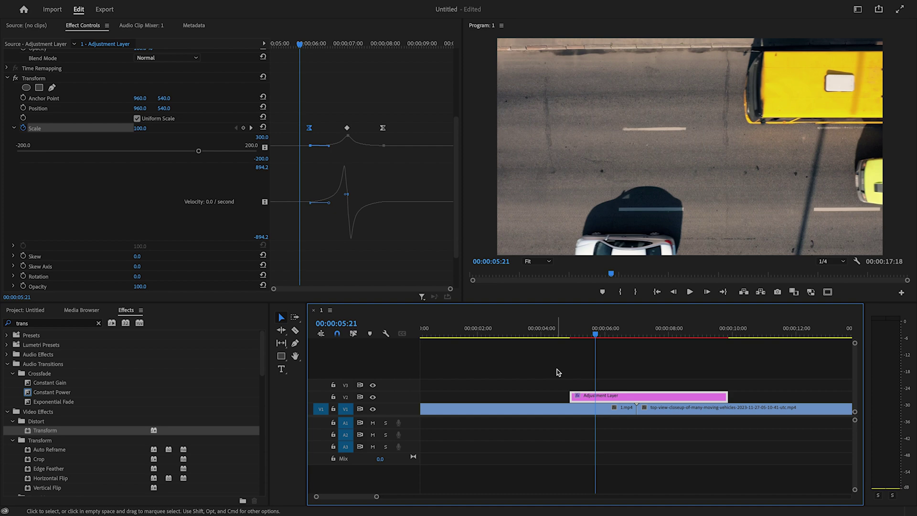
key(space)
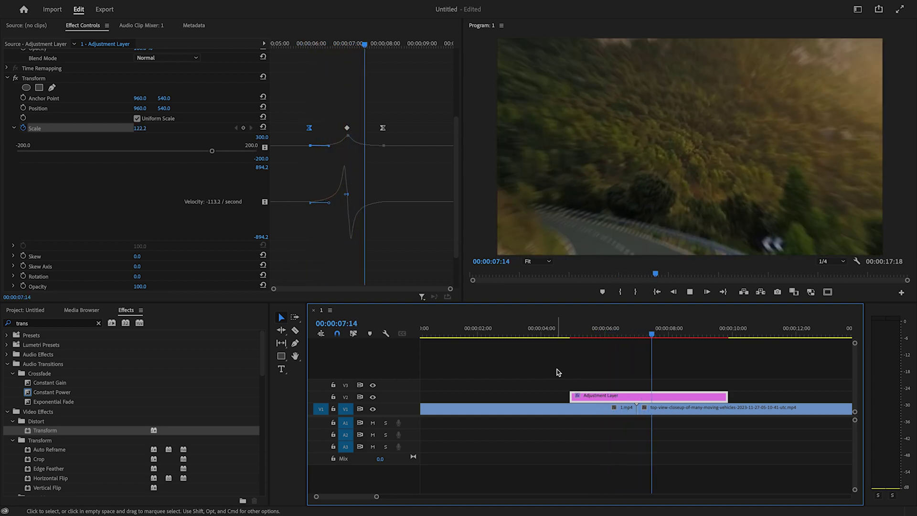